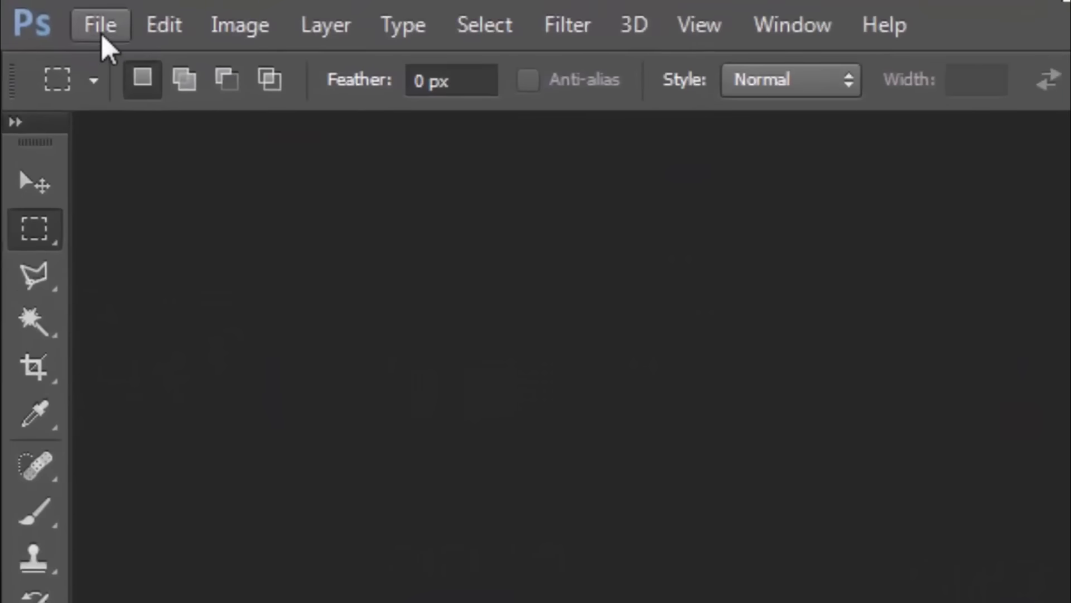
Start a new document sized 1.5 inches wide by 2 inches tall
left_click(102, 33)
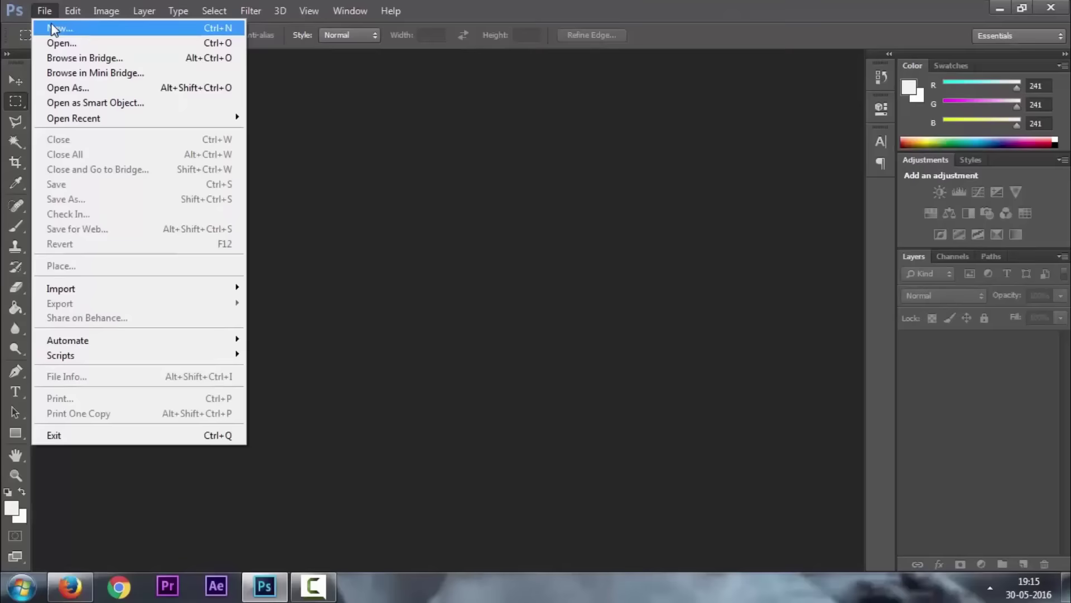
left_click(56, 28)
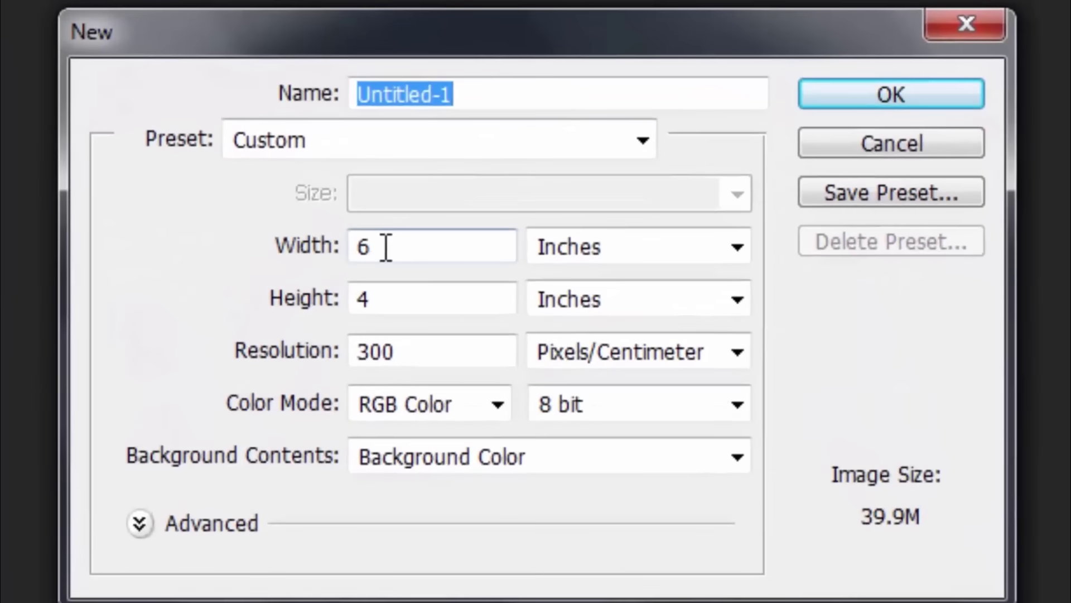
left_click(386, 247)
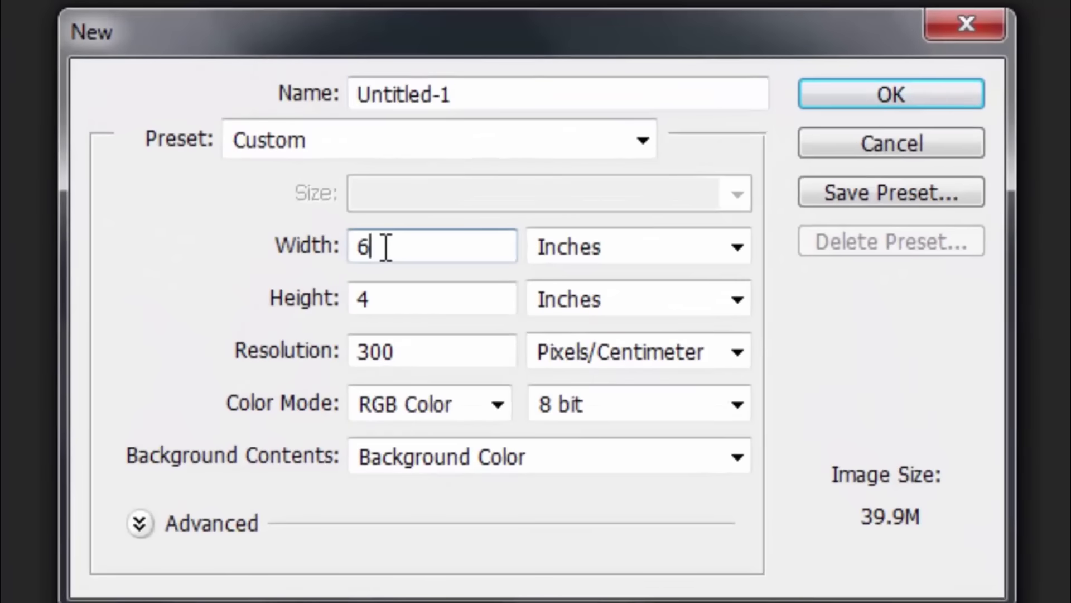
key("BackSpace")
type("1")
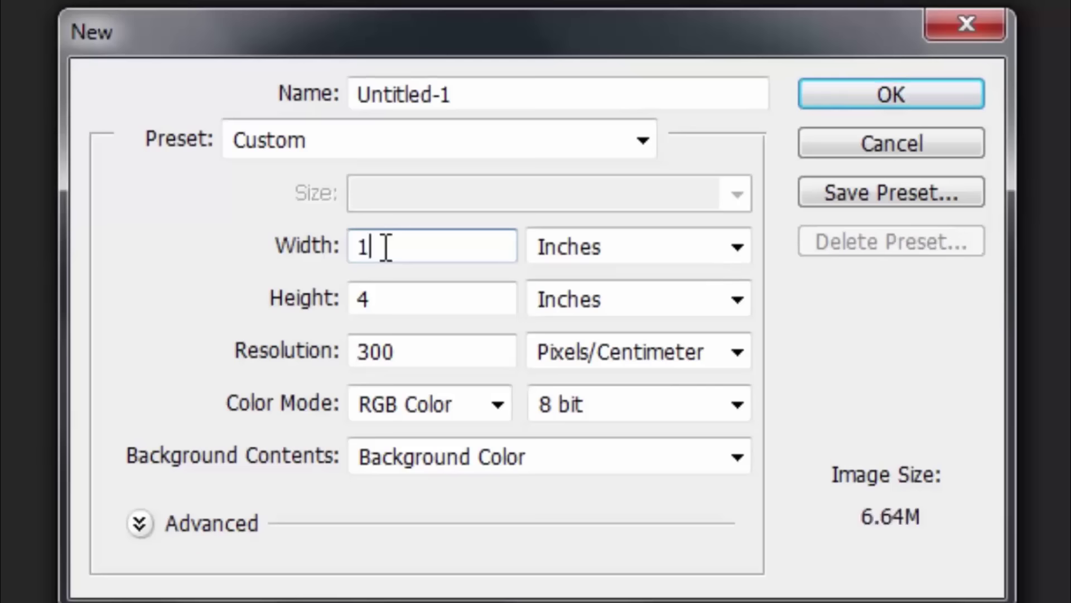
type(".5")
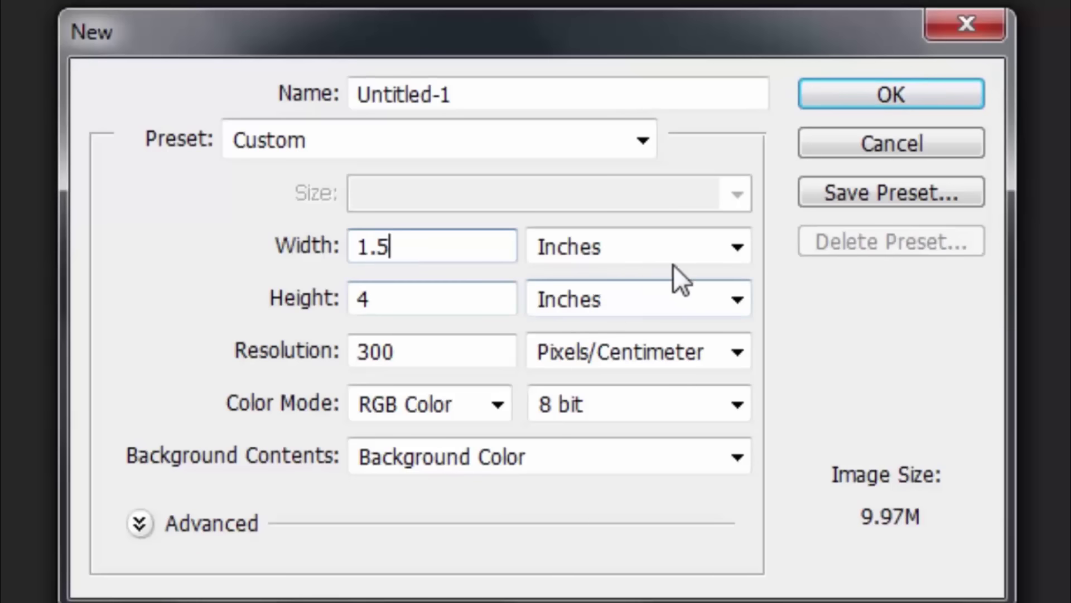
left_click(729, 253)
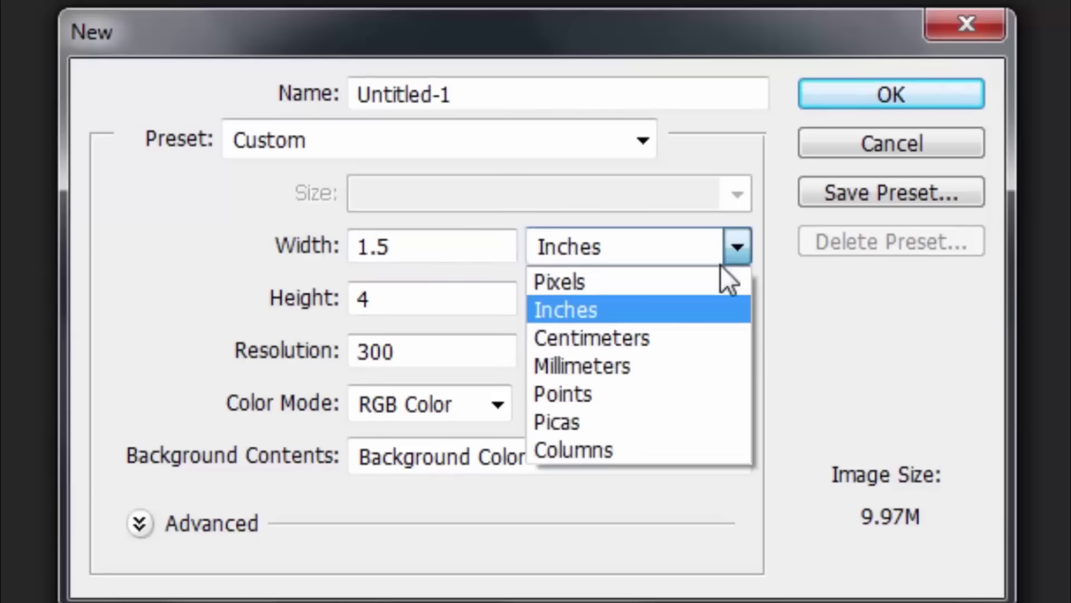
left_click(671, 307)
left_click(421, 296)
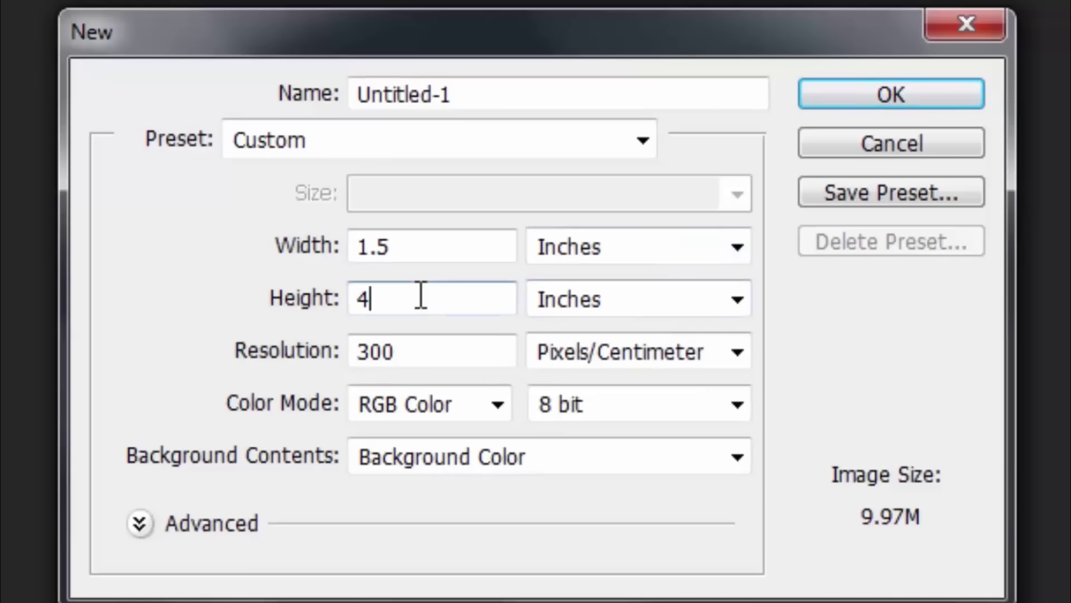
key("BackSpace")
type("2")
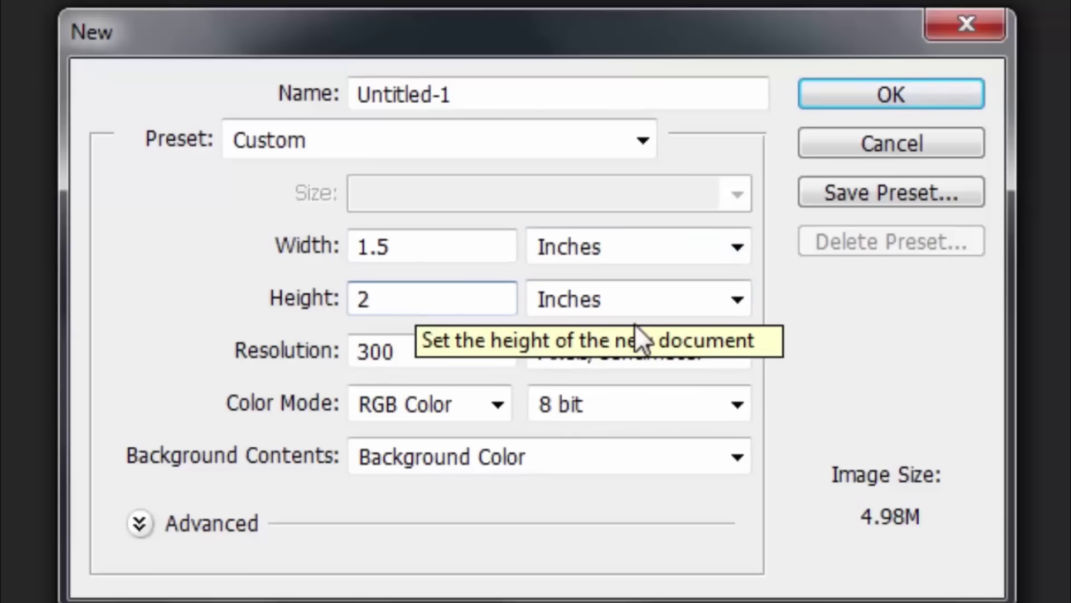
left_click(722, 303)
left_click(676, 368)
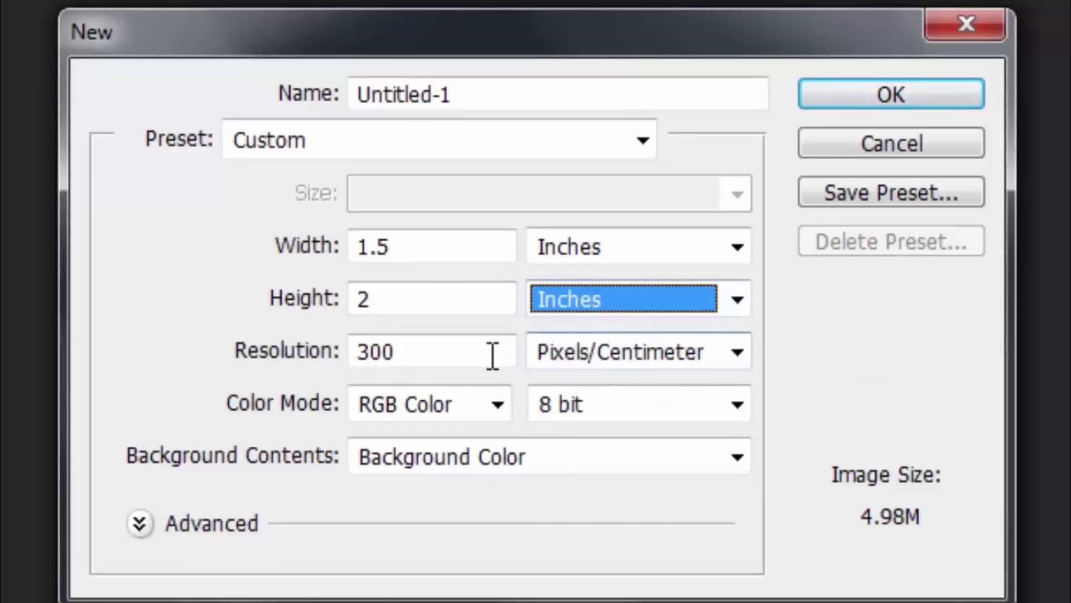
Set its resolution to 300 pixels/inch and create the document
left_click(437, 353)
key("BackSpace")
key("BackSpace")
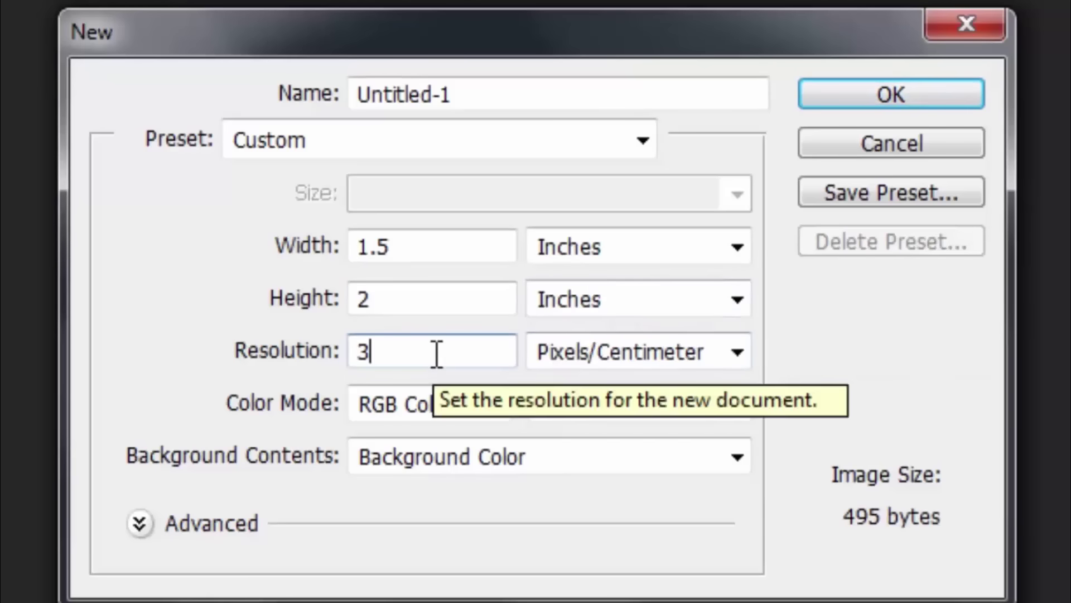
key("BackSpace")
type("300")
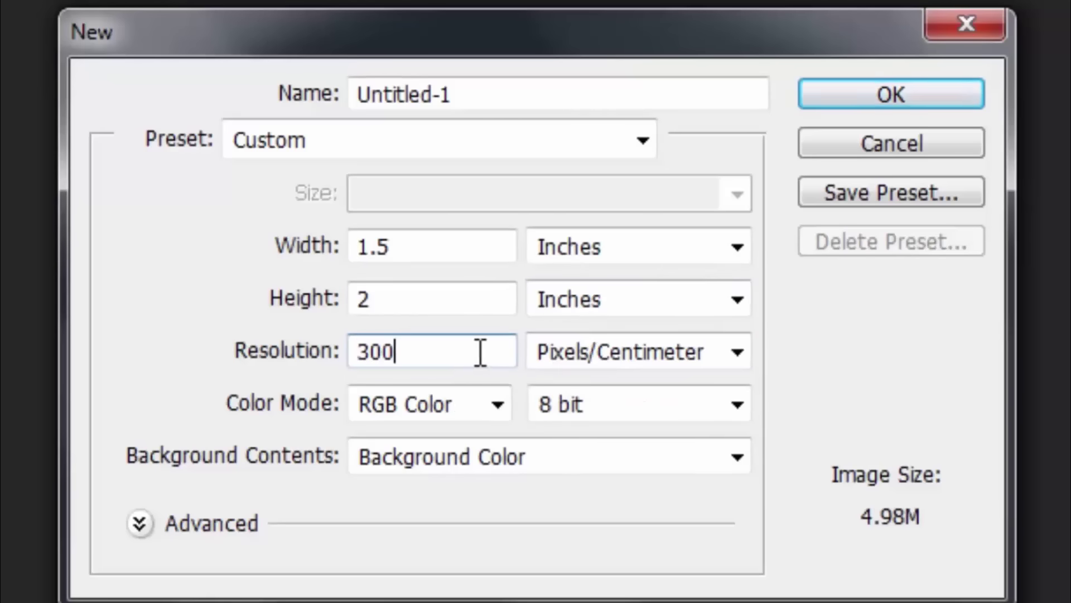
left_click(721, 351)
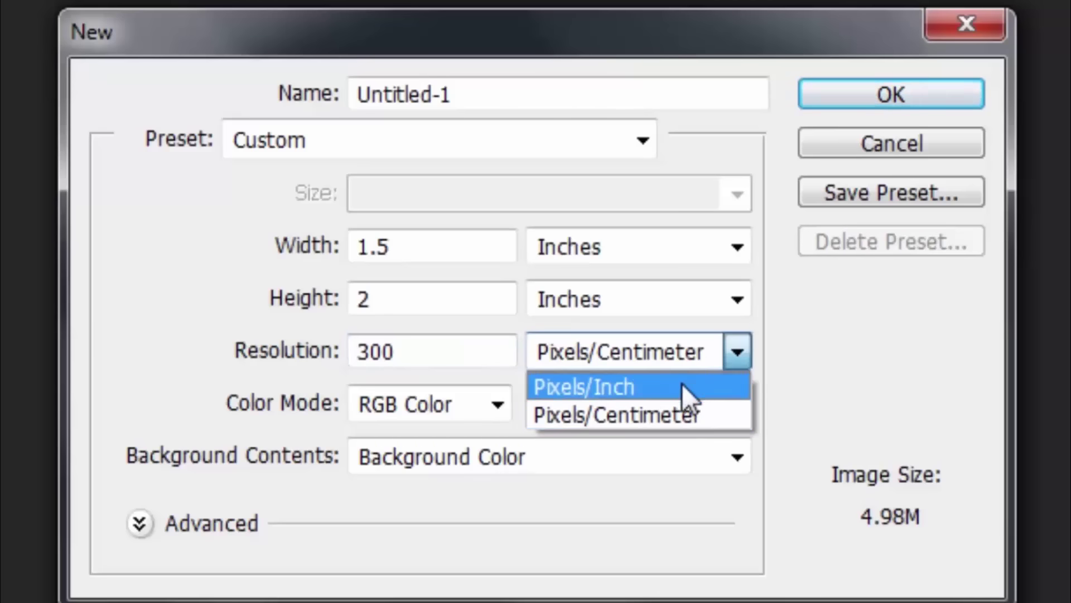
left_click(683, 391)
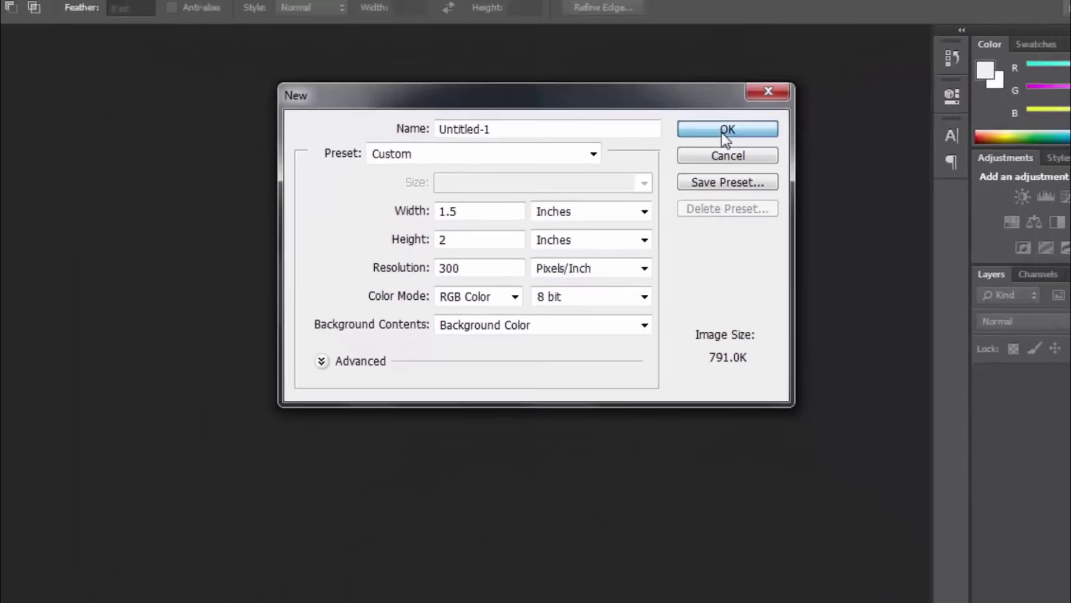
left_click(882, 93)
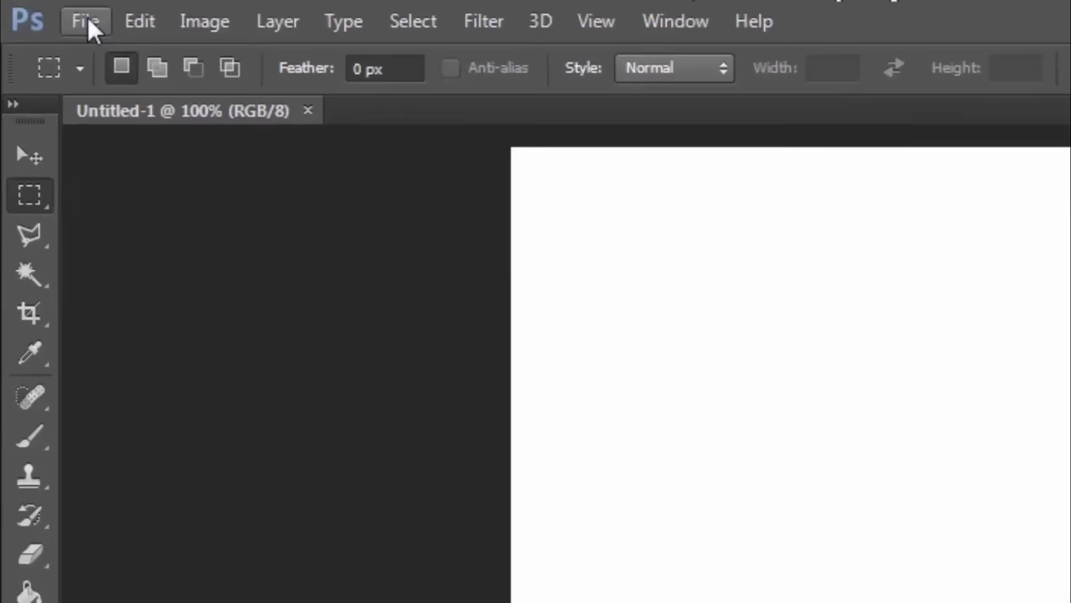
Place photo '1 (297)' from Pictures and pull its top and bottom edges inward for a white border
left_click(50, 12)
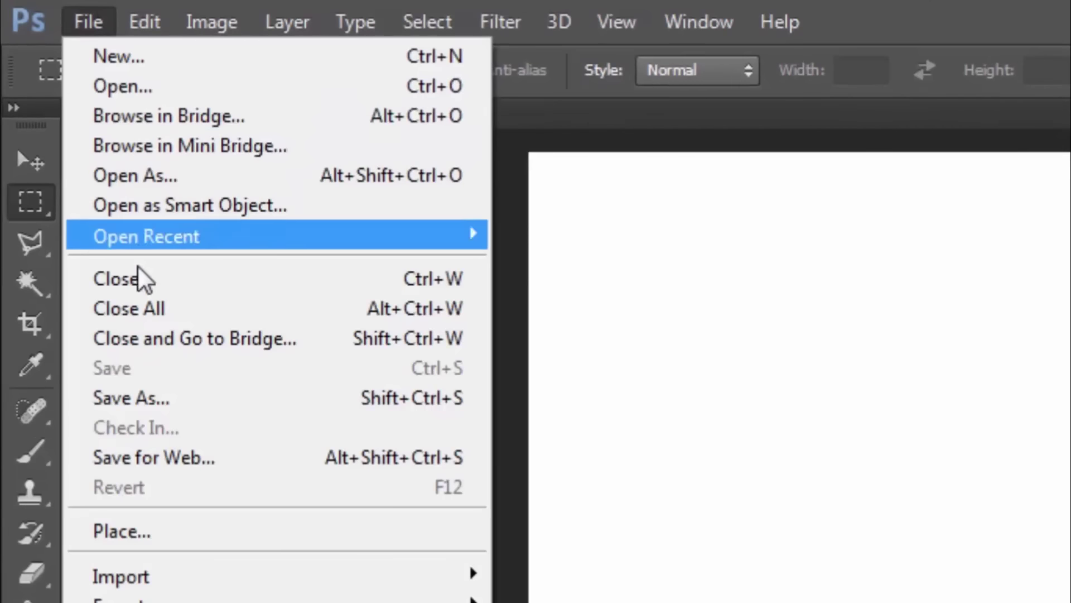
left_click(151, 531)
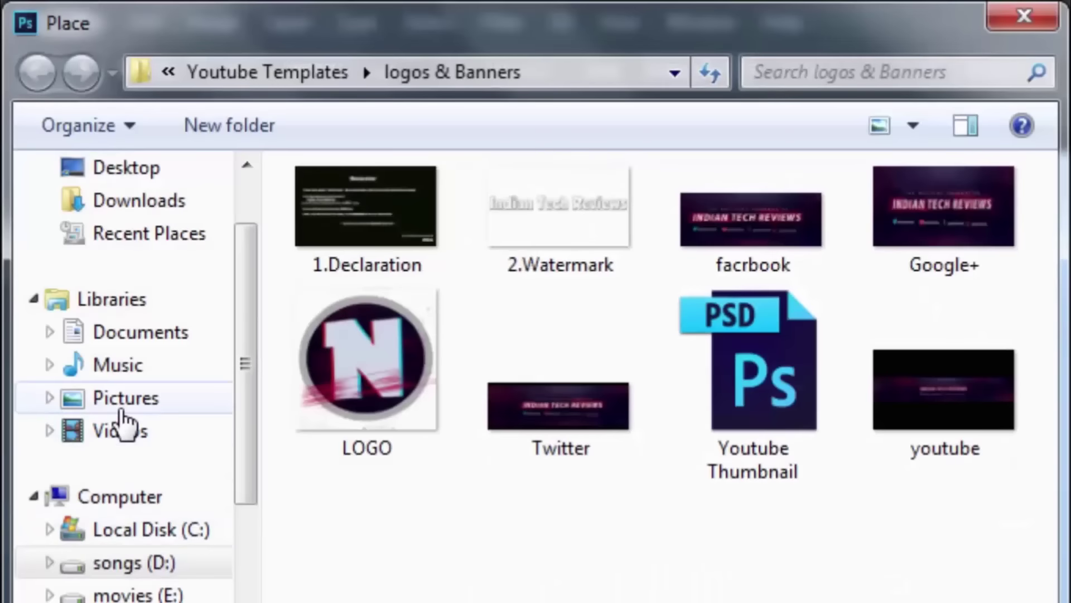
left_click(122, 405)
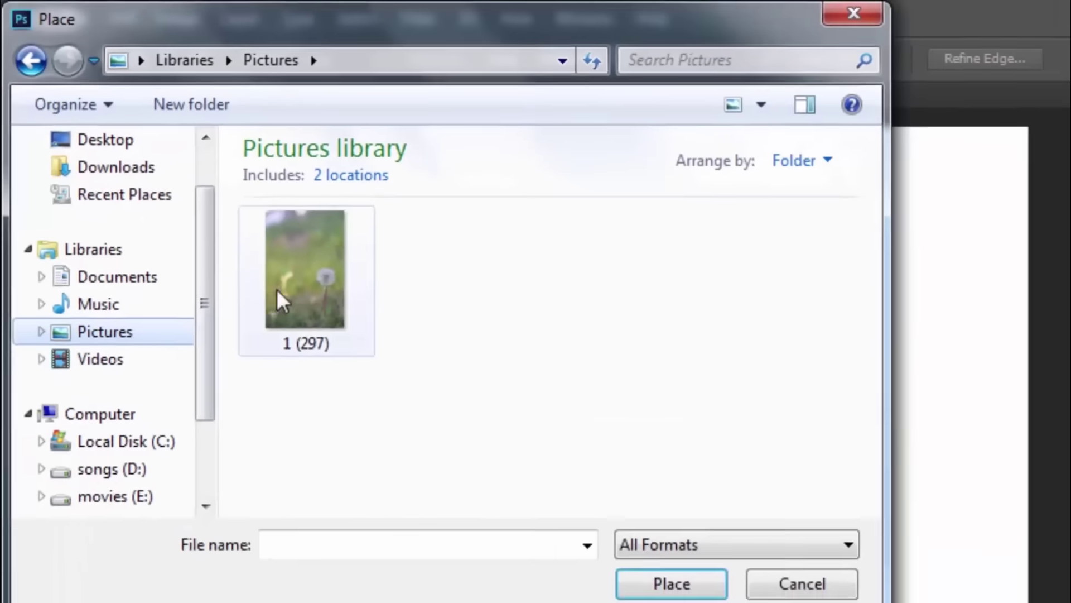
left_click(277, 290)
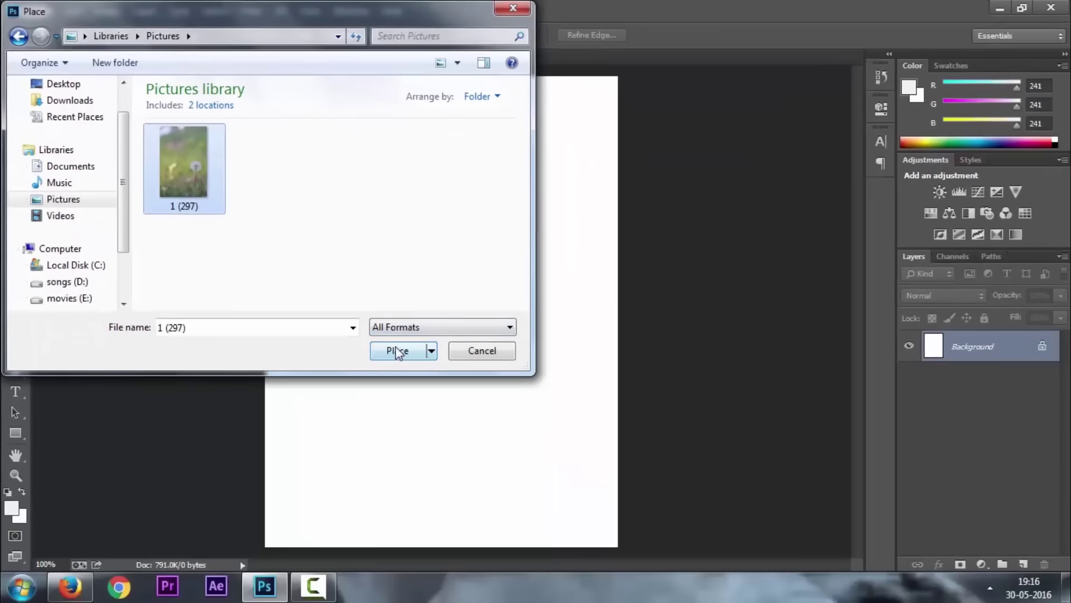
left_click(396, 351)
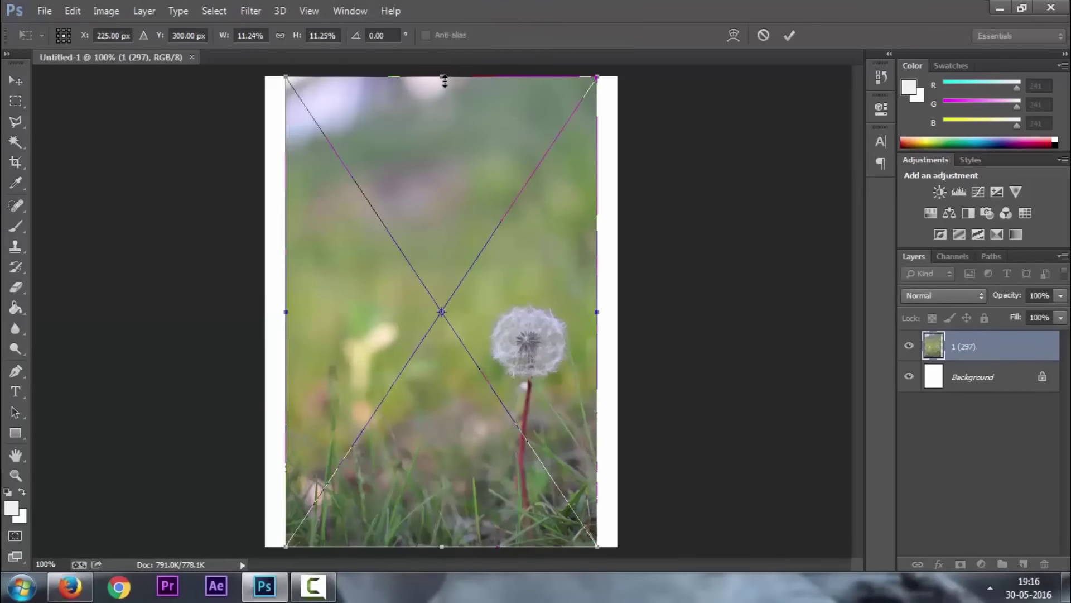
left_click_drag(445, 76, 444, 98)
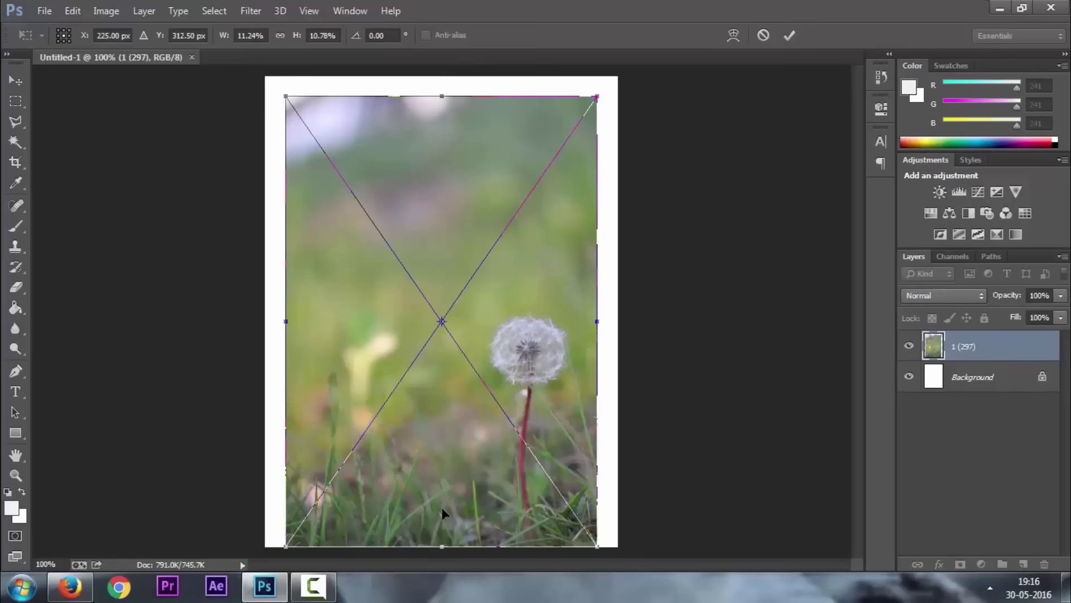
left_click_drag(443, 545, 446, 526)
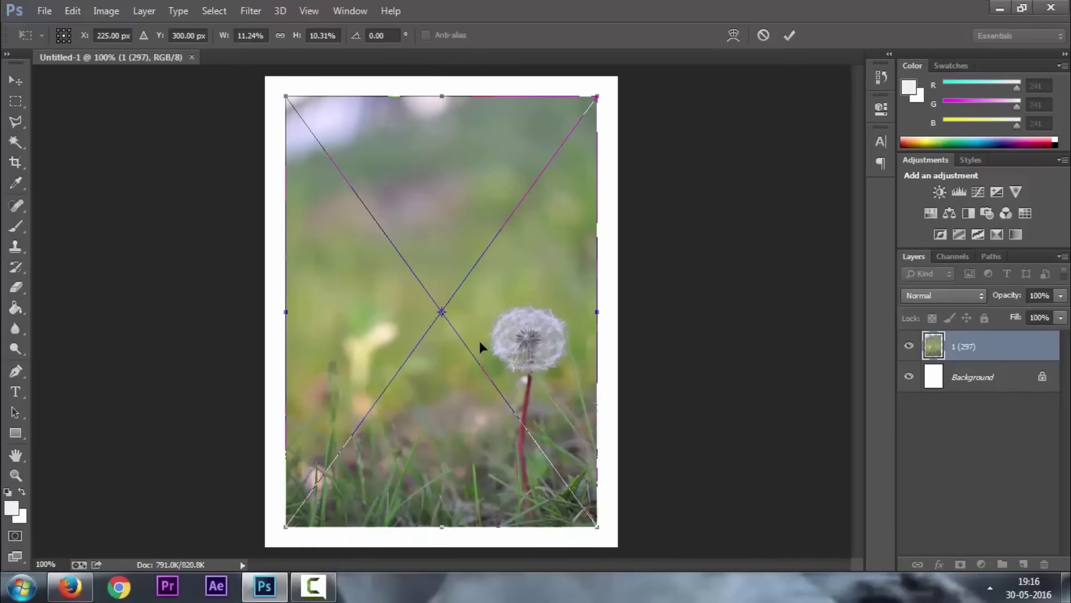
Commit the resized photo and define the layout as a pattern named 'Pattern 2'
key("Return")
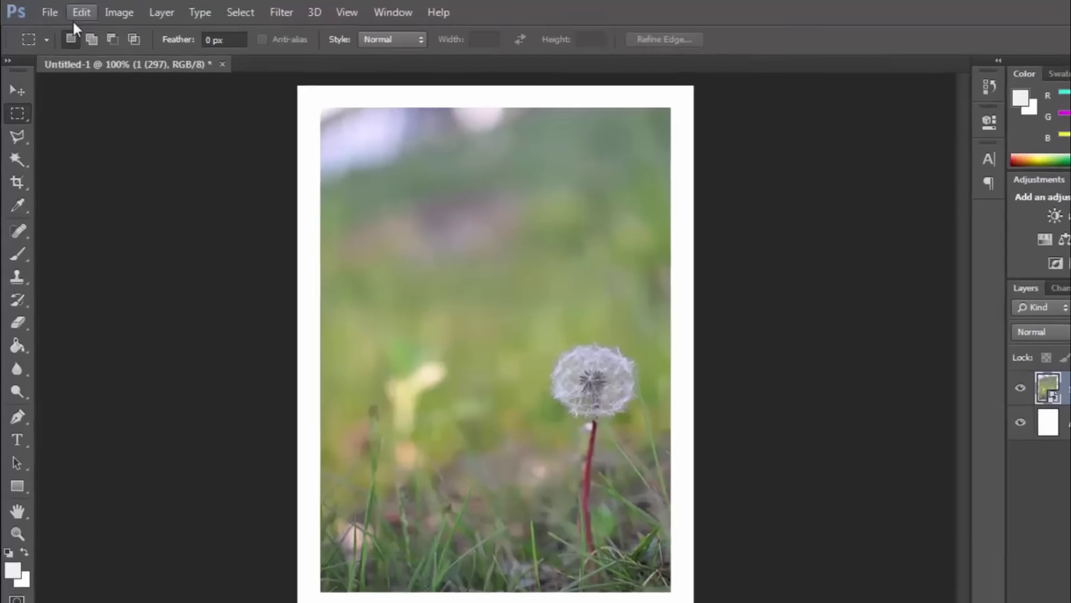
left_click(71, 13)
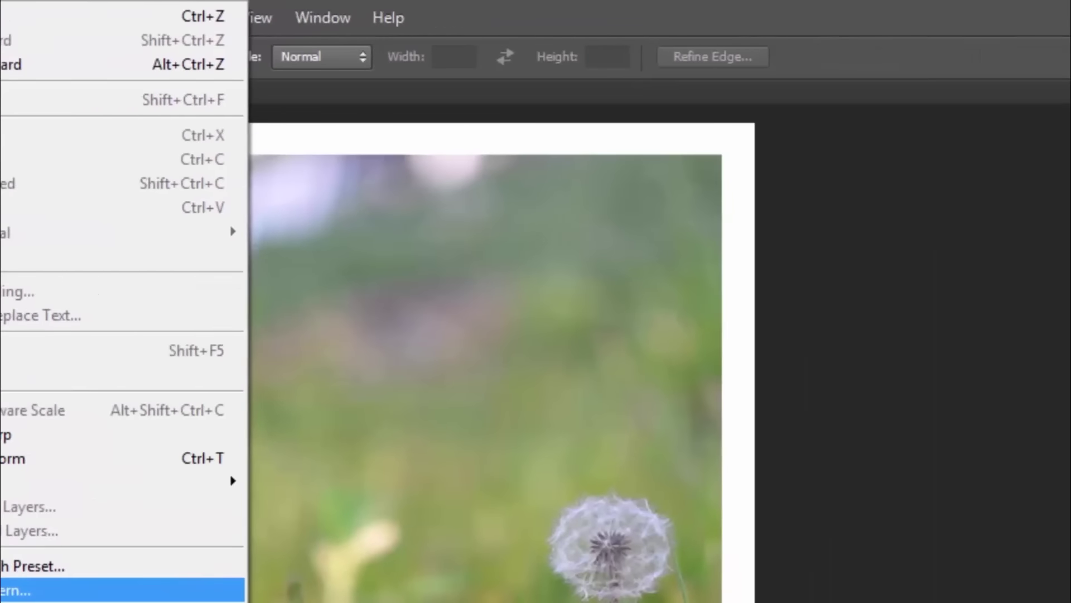
left_click(221, 590)
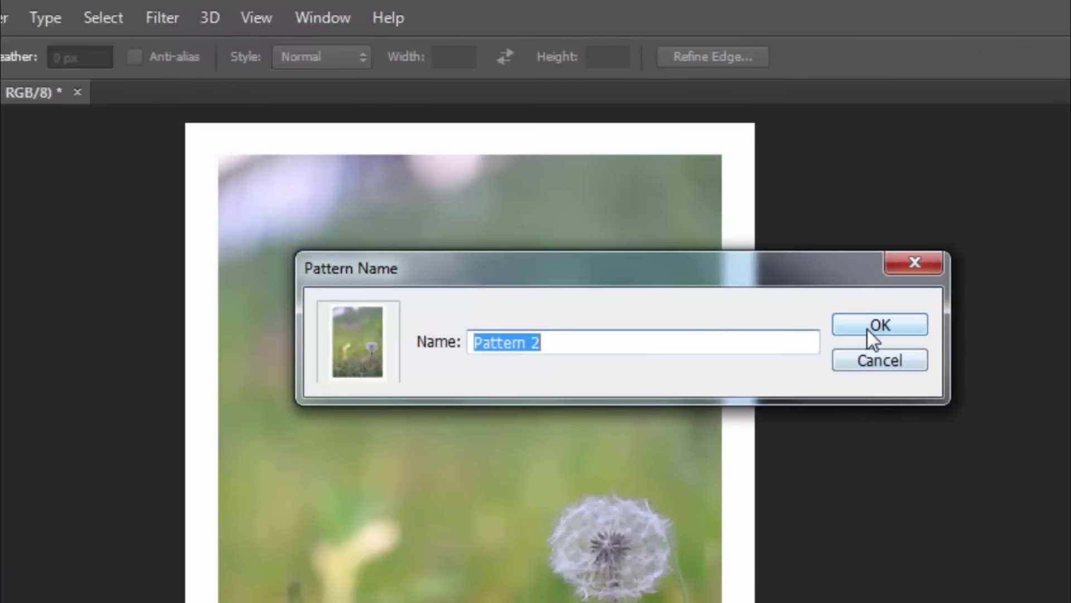
left_click(869, 331)
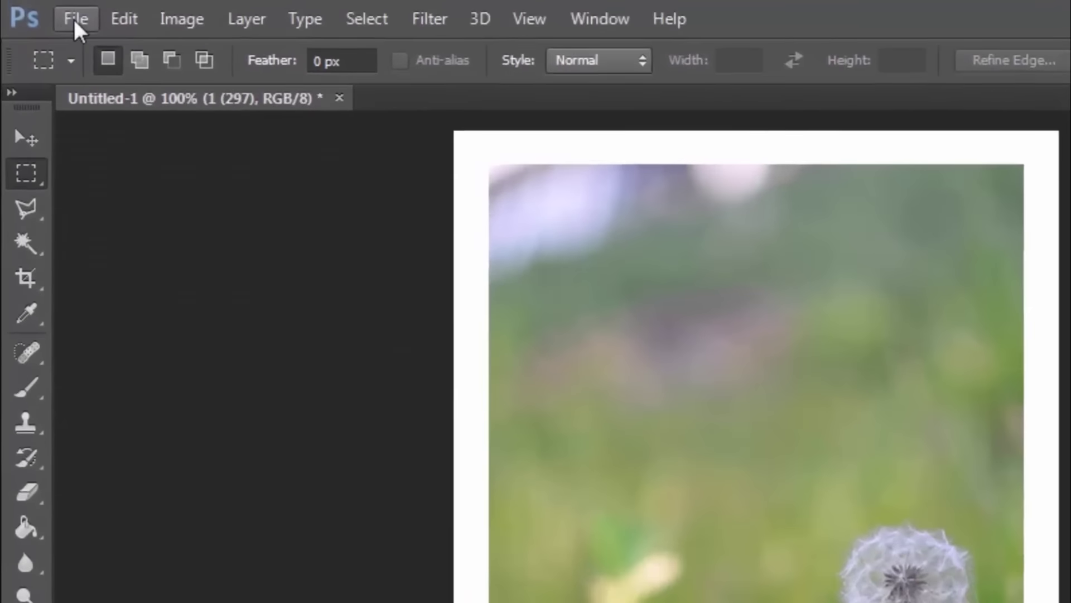
Create a blank 6 × 4 inch, 300 ppi document and select its whole canvas with Ctrl+A
left_click(78, 29)
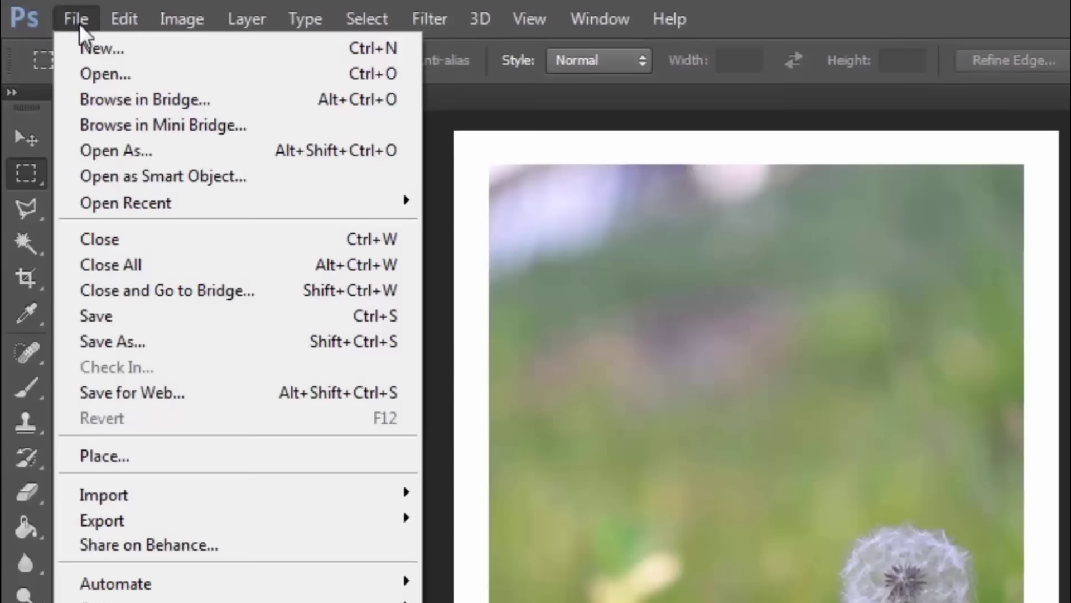
left_click(120, 54)
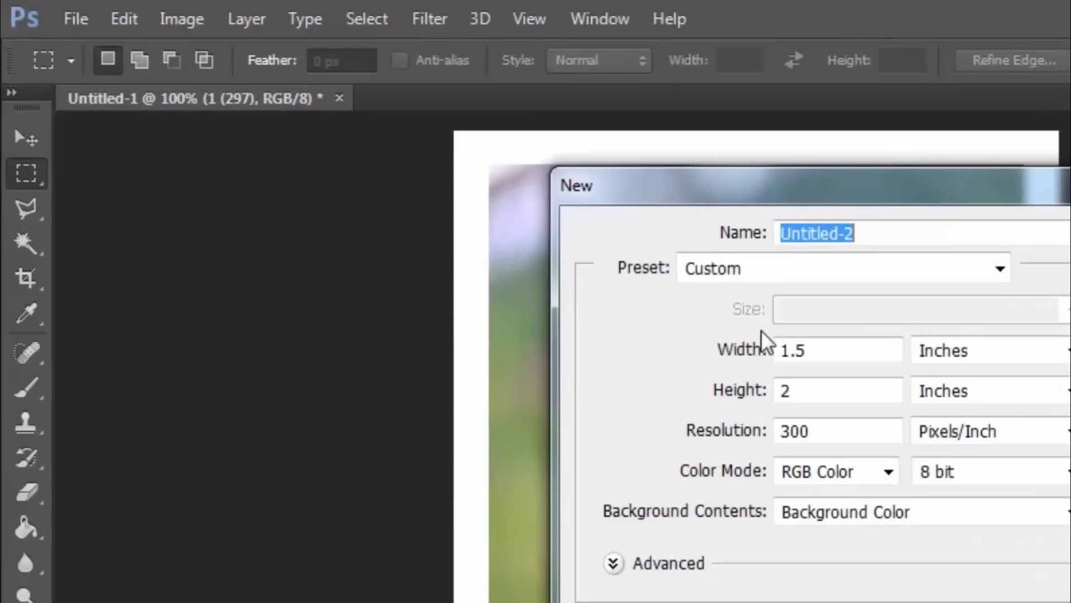
left_click(845, 350)
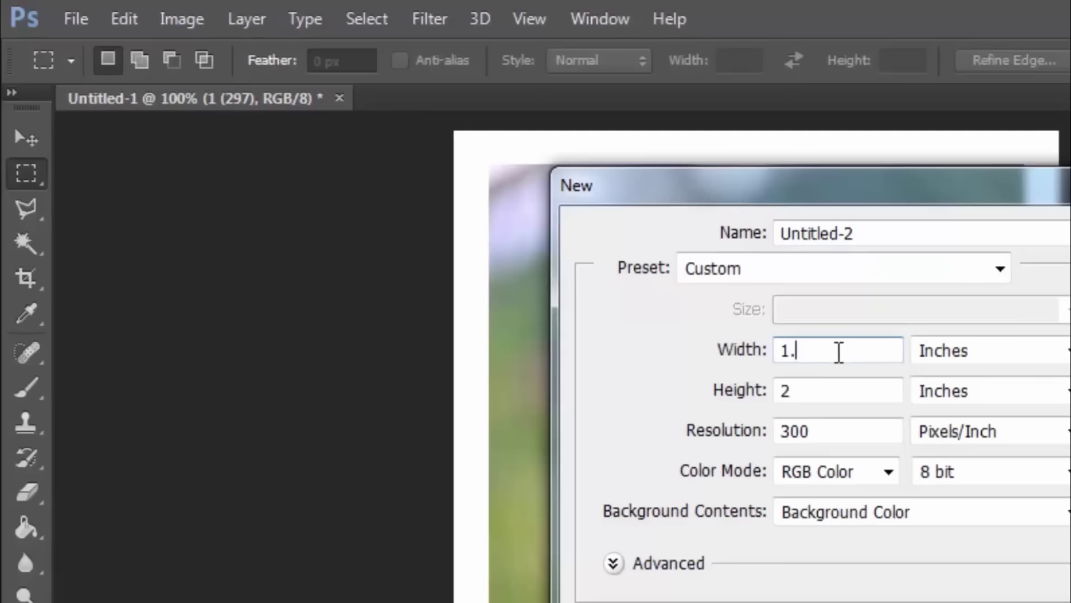
type("6")
left_click(839, 395)
type("4")
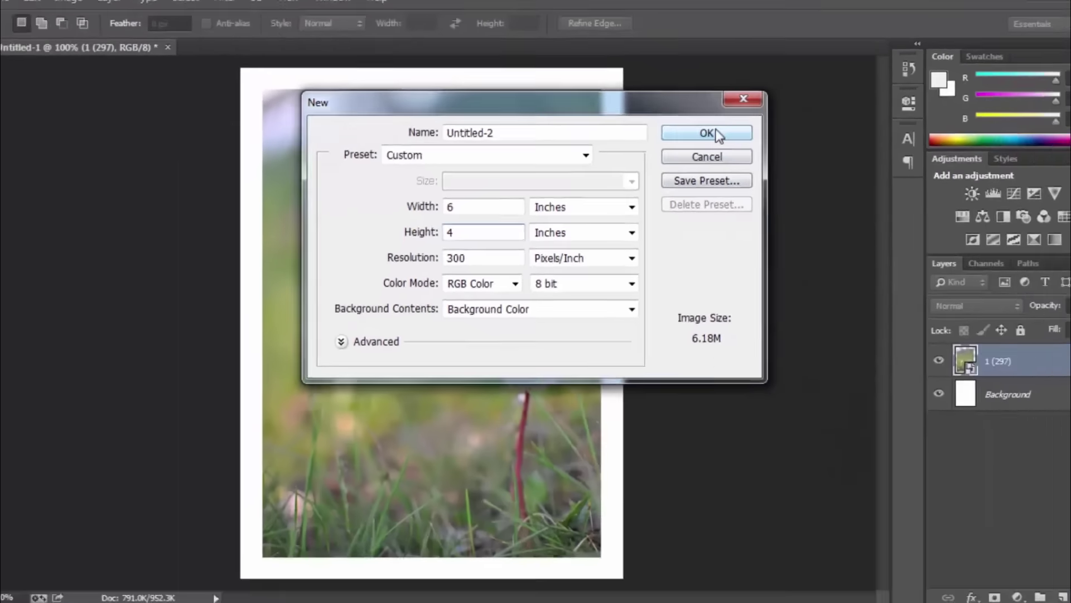
left_click(881, 89)
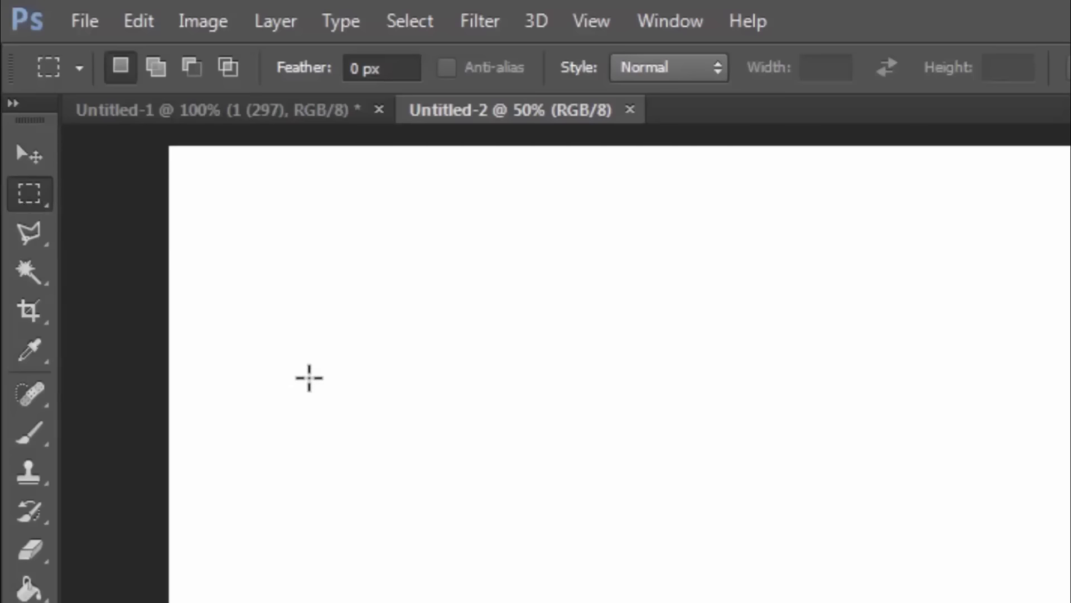
key("ctrl+a")
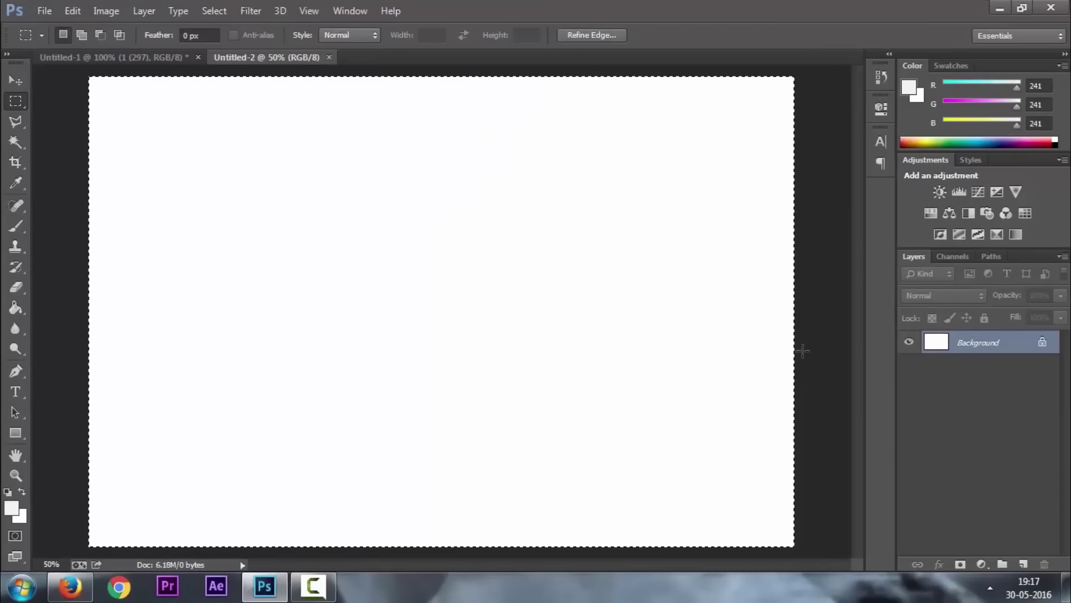
Fill the selection with the dandelion custom pattern, tiling eight bordered photos in two rows
right_click(251, 173)
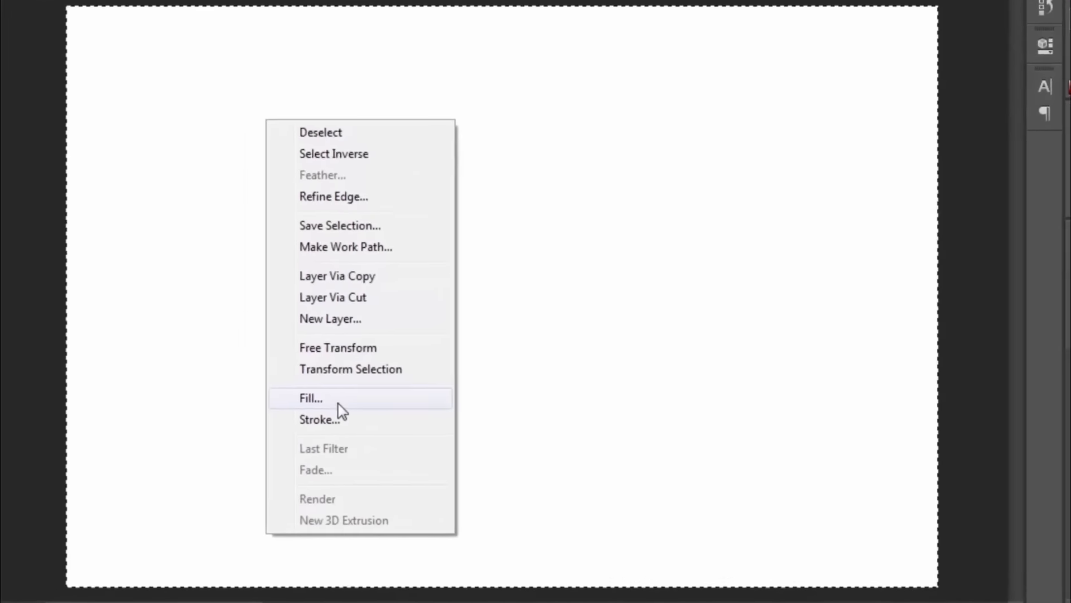
left_click(324, 398)
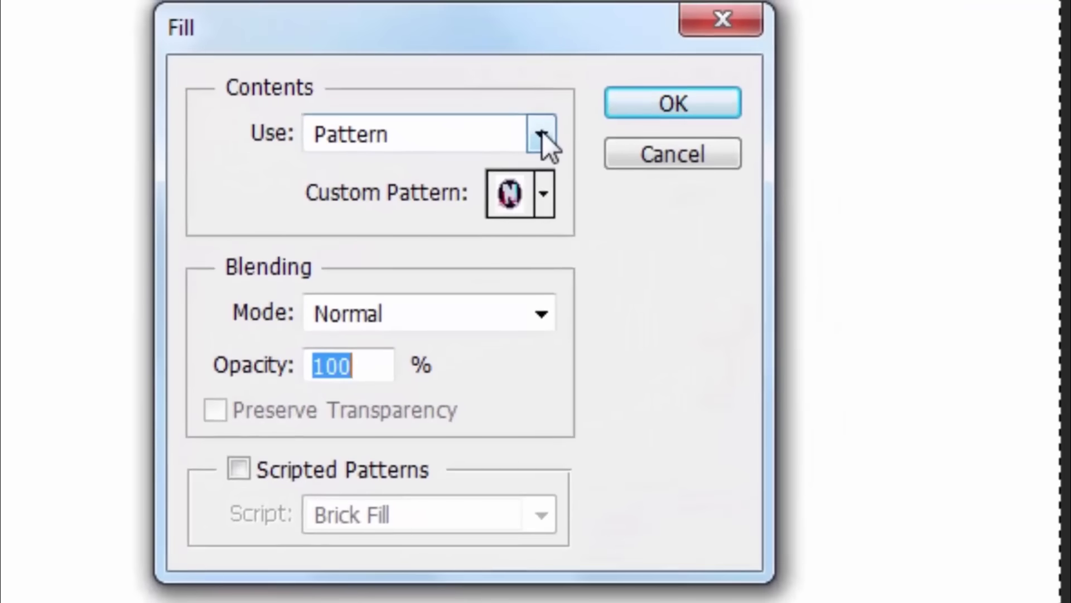
left_click(542, 133)
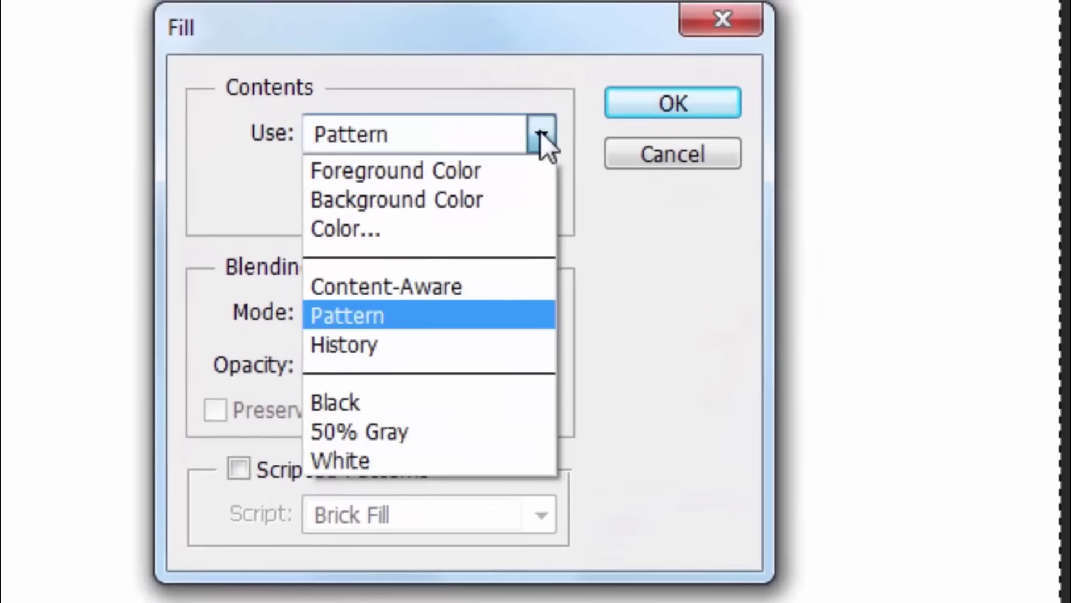
left_click(483, 318)
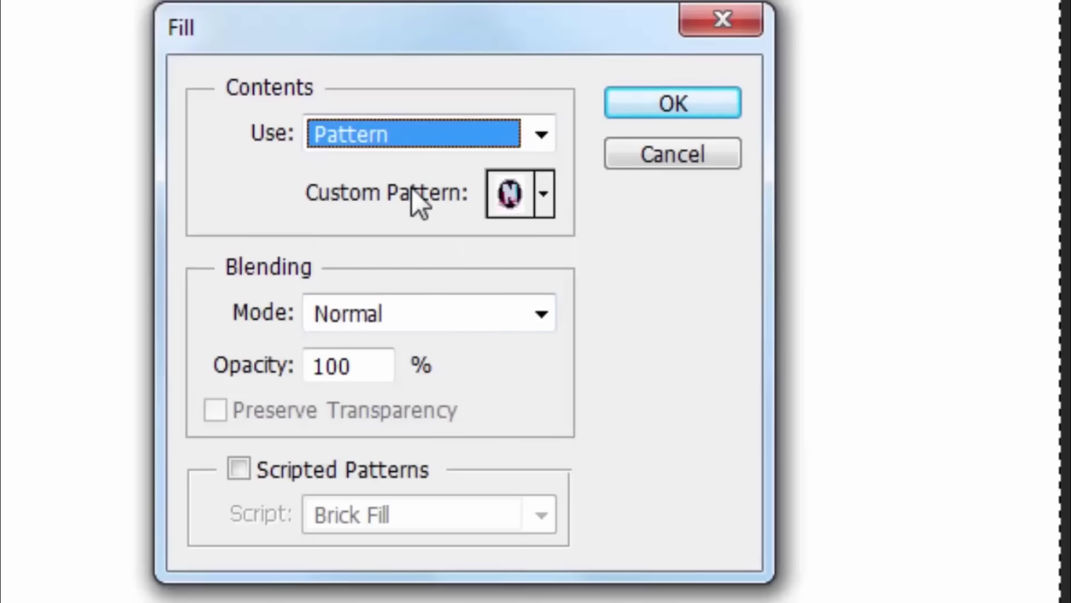
left_click(544, 198)
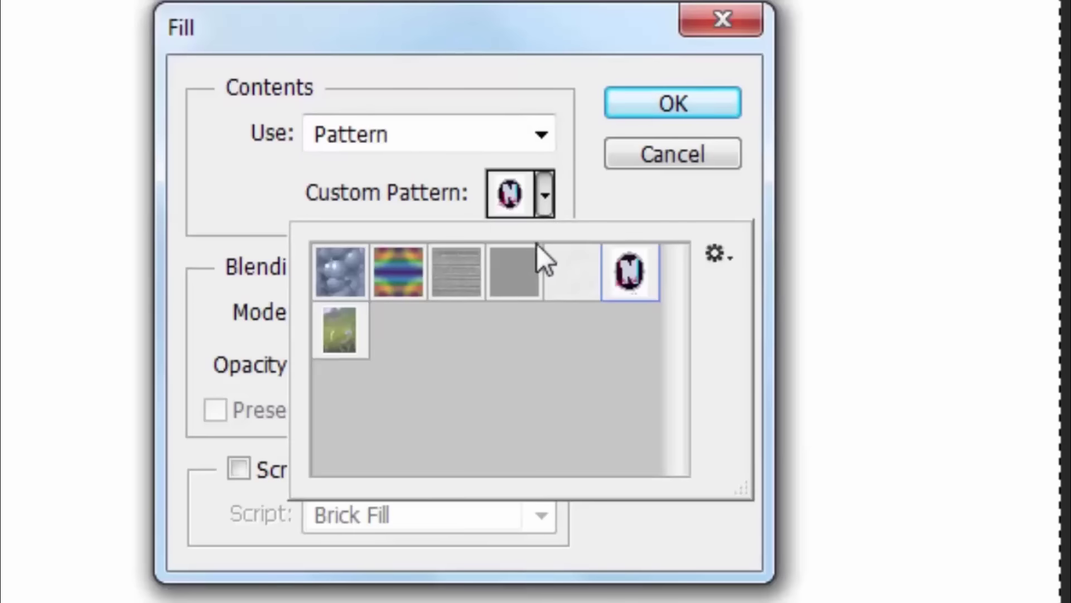
left_click(352, 334)
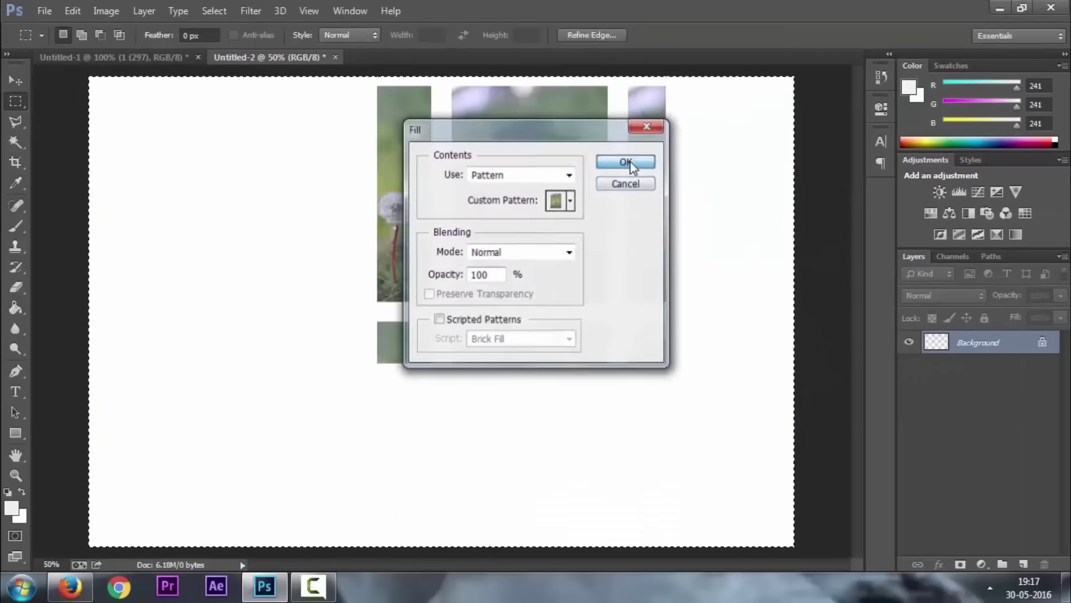
left_click(651, 133)
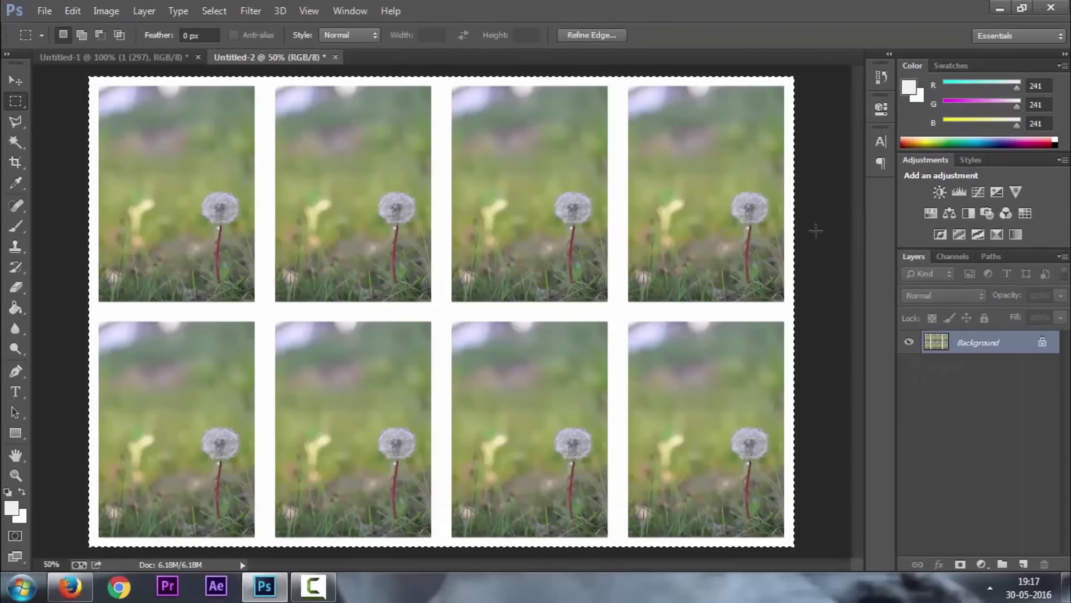
key("Return")
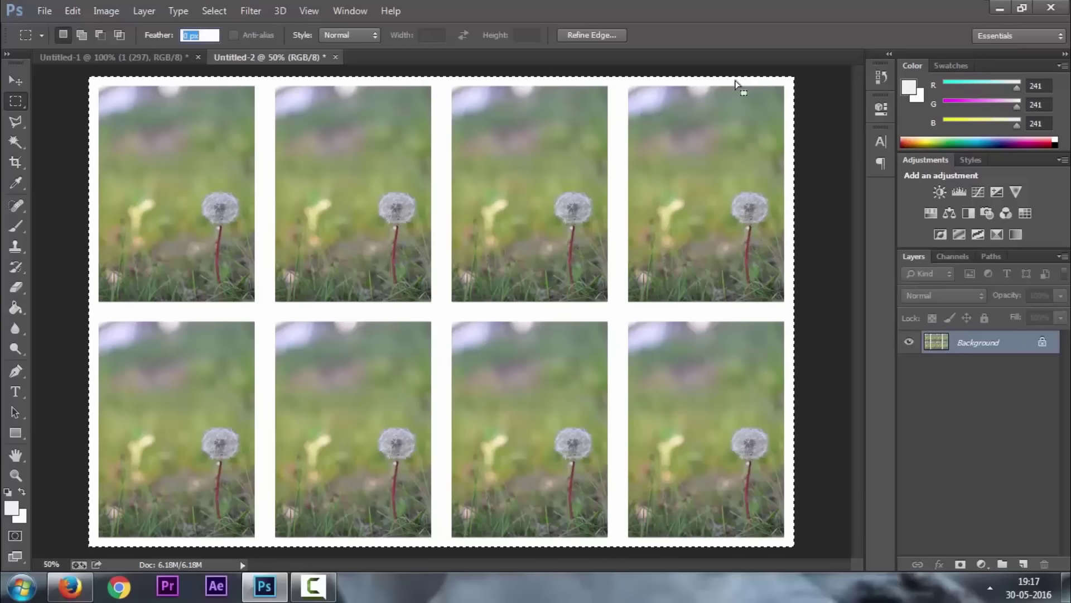
Export the sheet via Save for Web as a JPEG Maximum file, Untitled-2.jpg, into Pictures
left_click(43, 11)
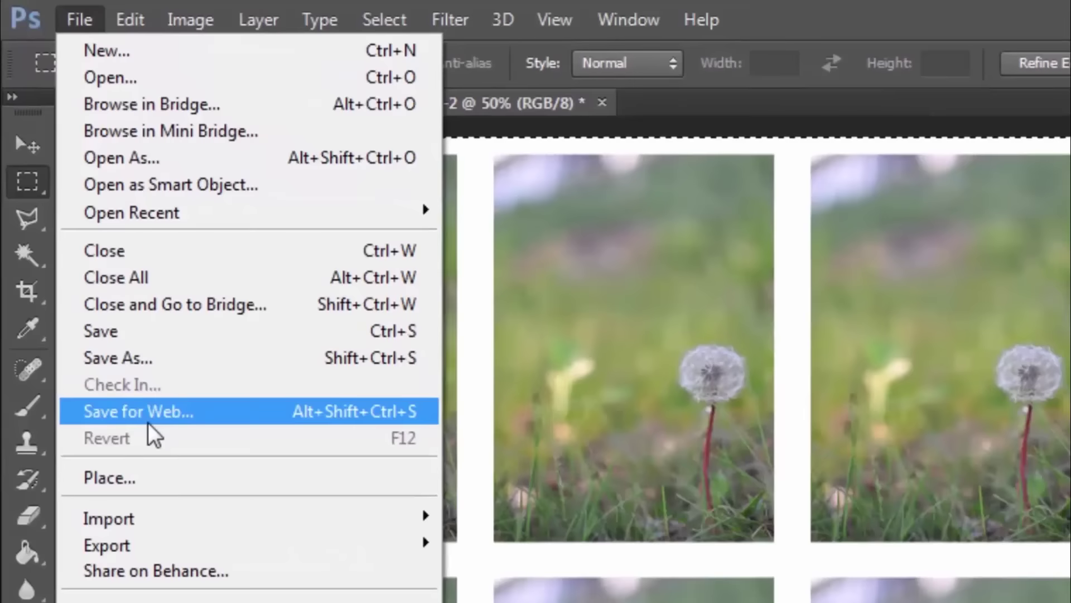
left_click(148, 422)
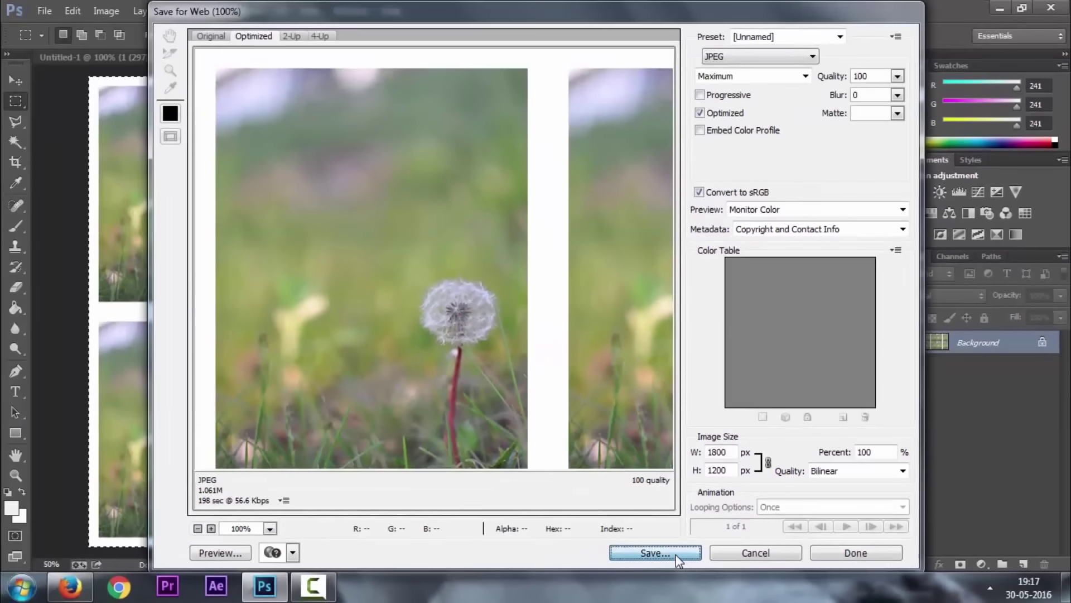
left_click(675, 554)
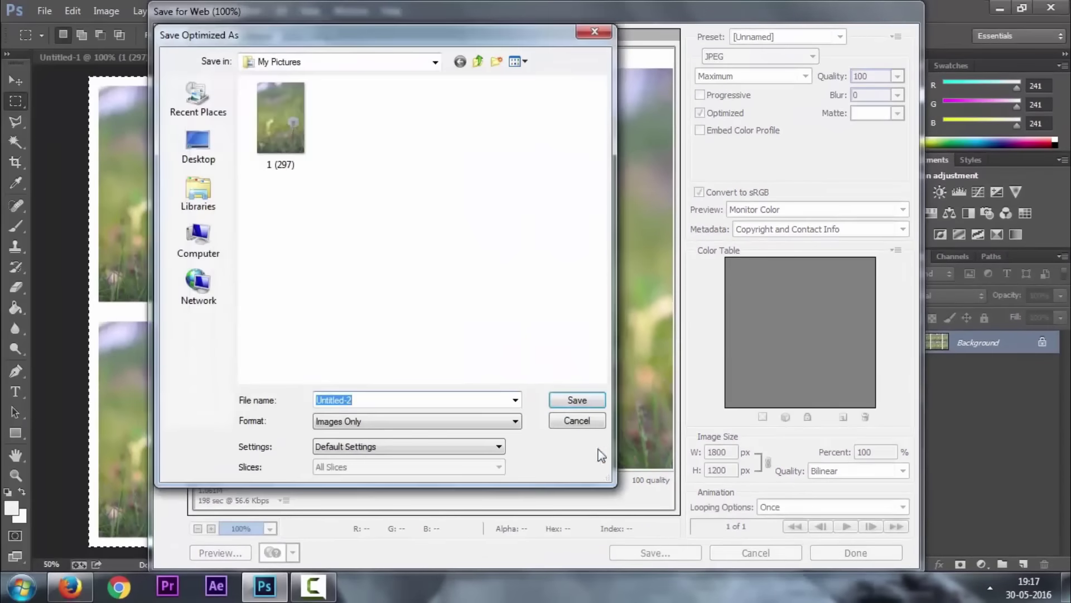
left_click(195, 210)
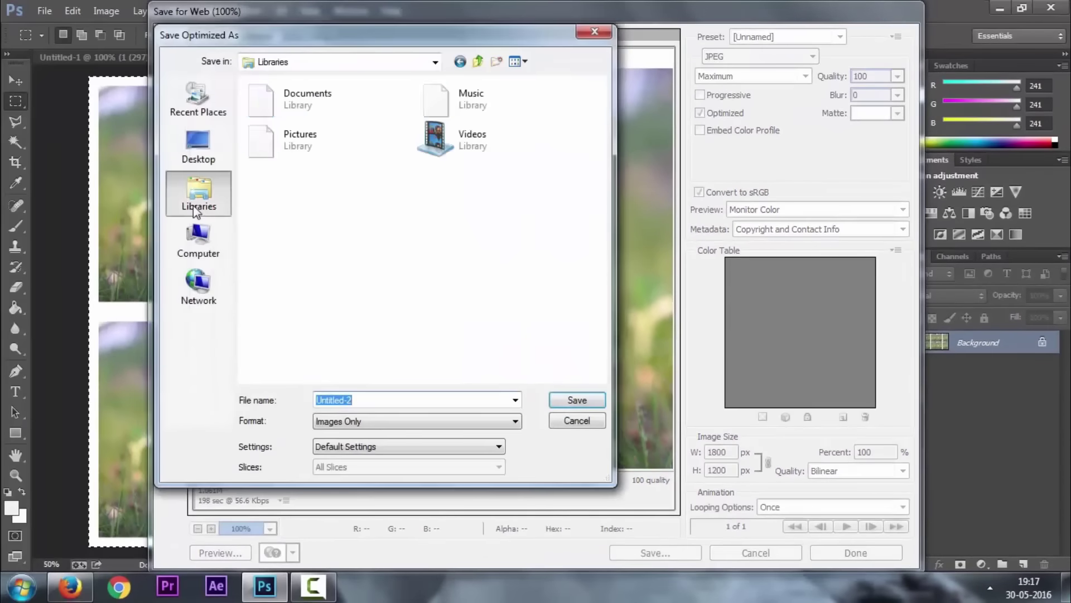
double_click(273, 140)
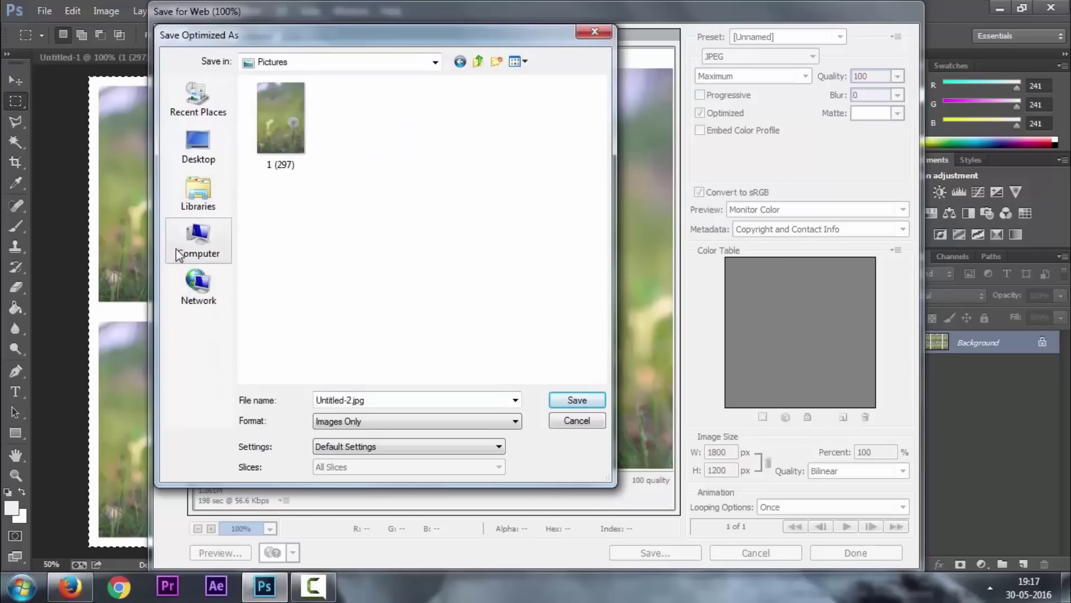
left_click(577, 400)
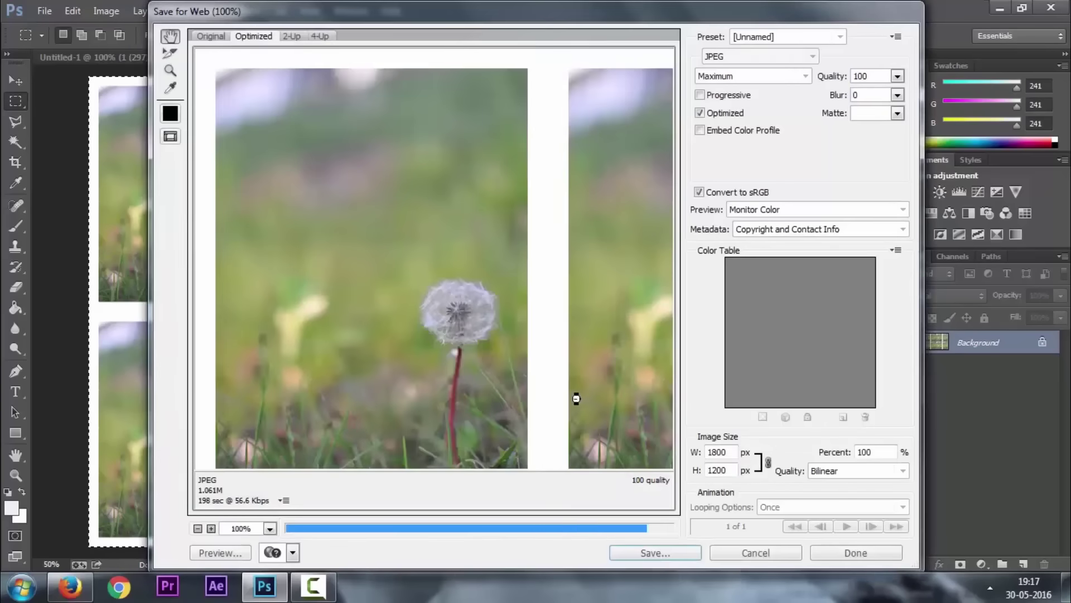